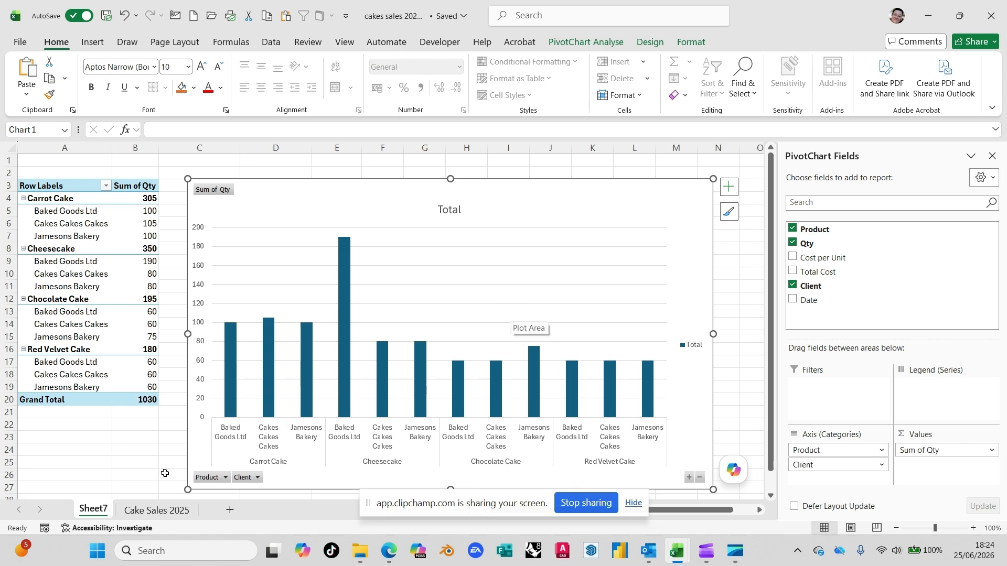
- Examine the sales records on the Cake Sales 2025 sheet, and the product subtotals in the PivotTable on Sheet7
left_click(153, 512)
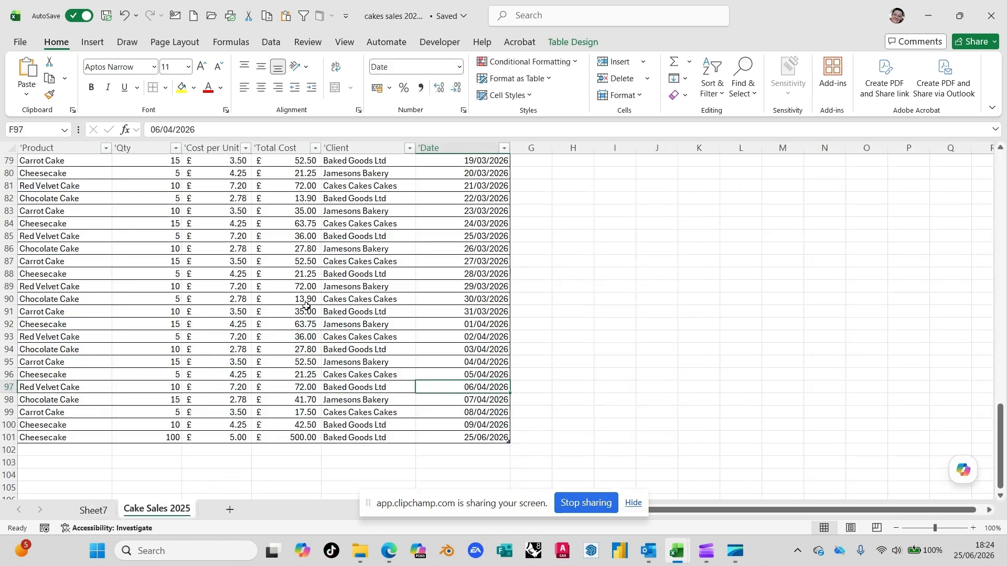
scroll(313, 292, "up", 13)
scroll(332, 260, "up", 13)
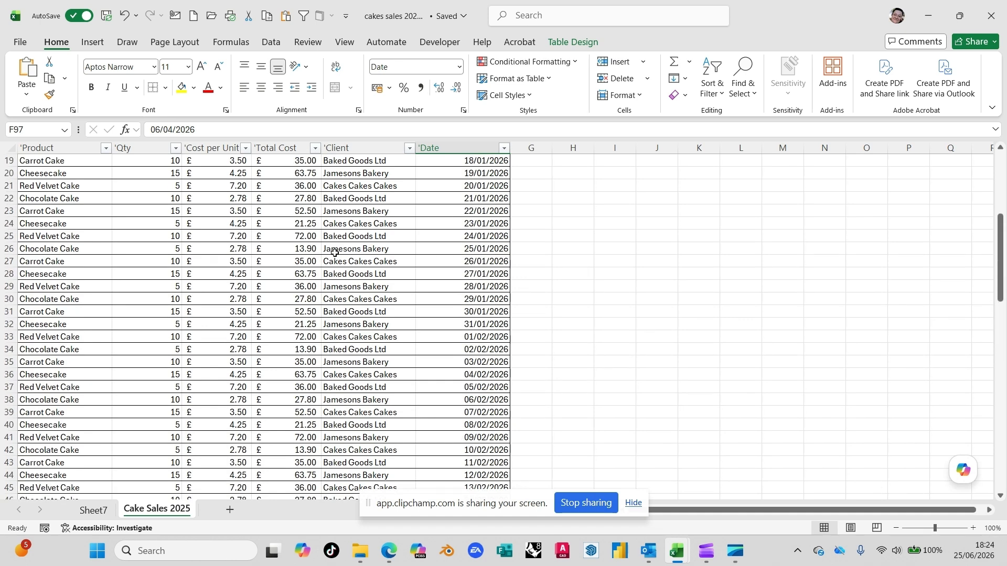
left_click(409, 199)
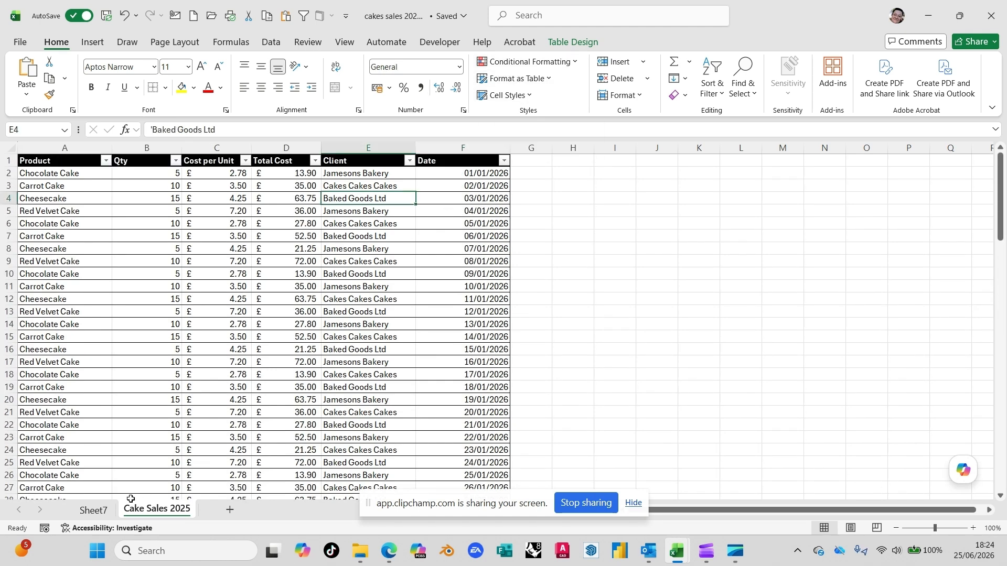
left_click(100, 513)
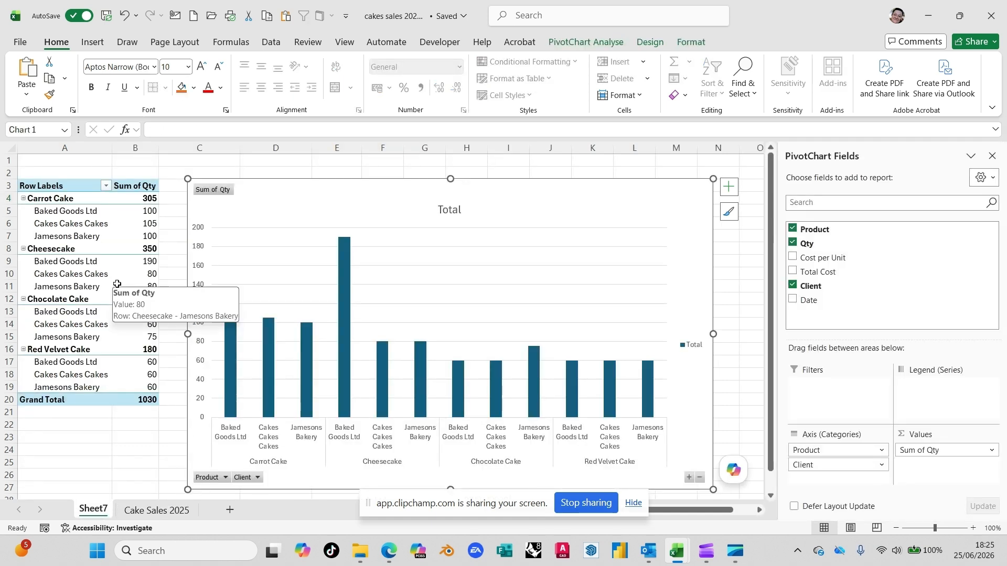
left_click(71, 225)
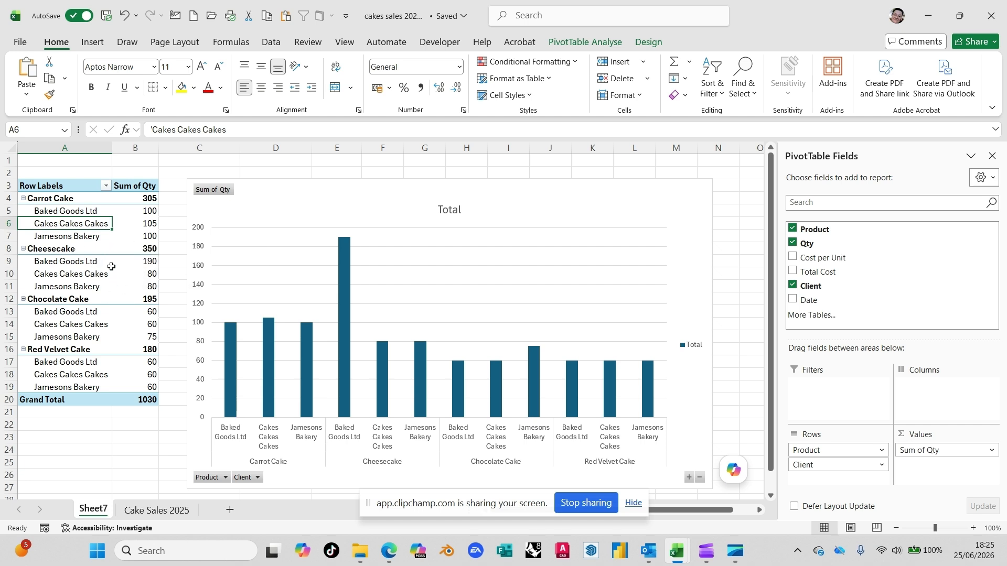
left_click(134, 249)
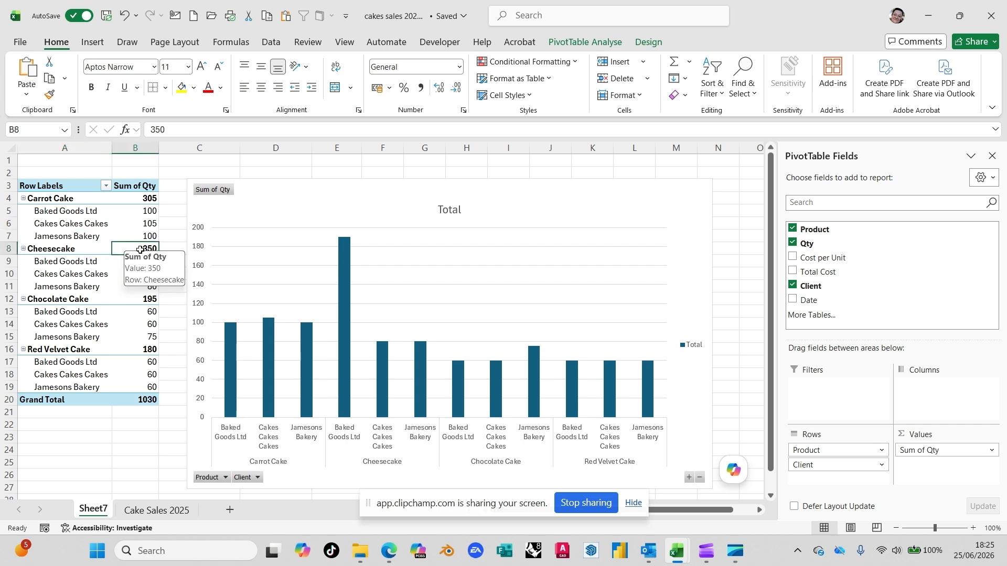
left_click(145, 201)
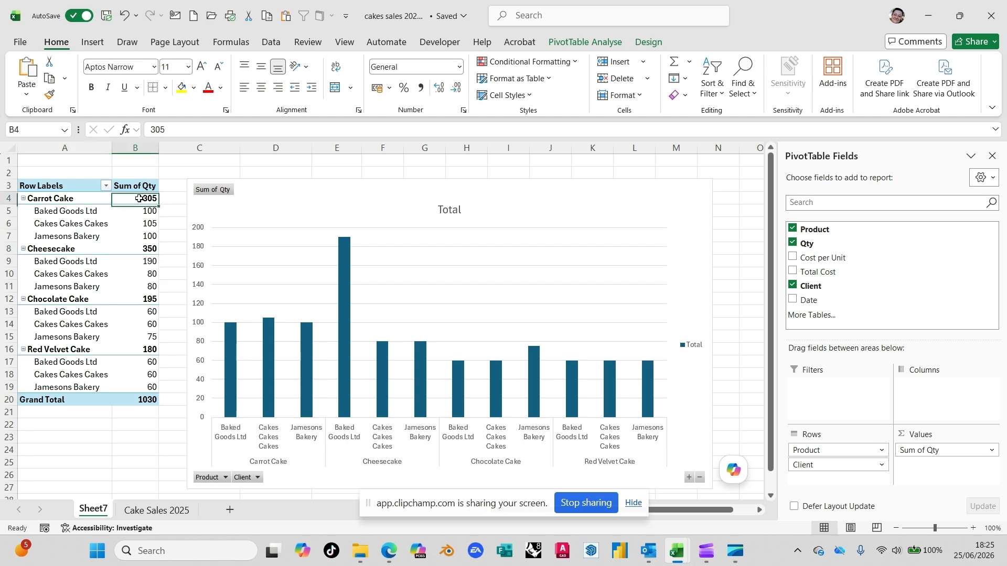
mouse_move(130, 236)
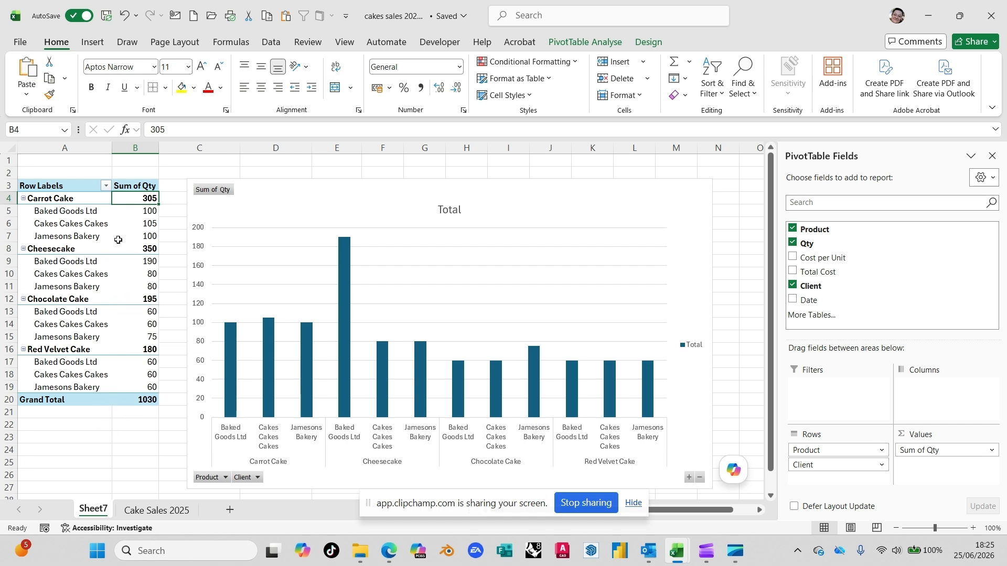
- Show all PivotTable subtotals at the bottom of each group and insert a blank line after each item
left_click(77, 235)
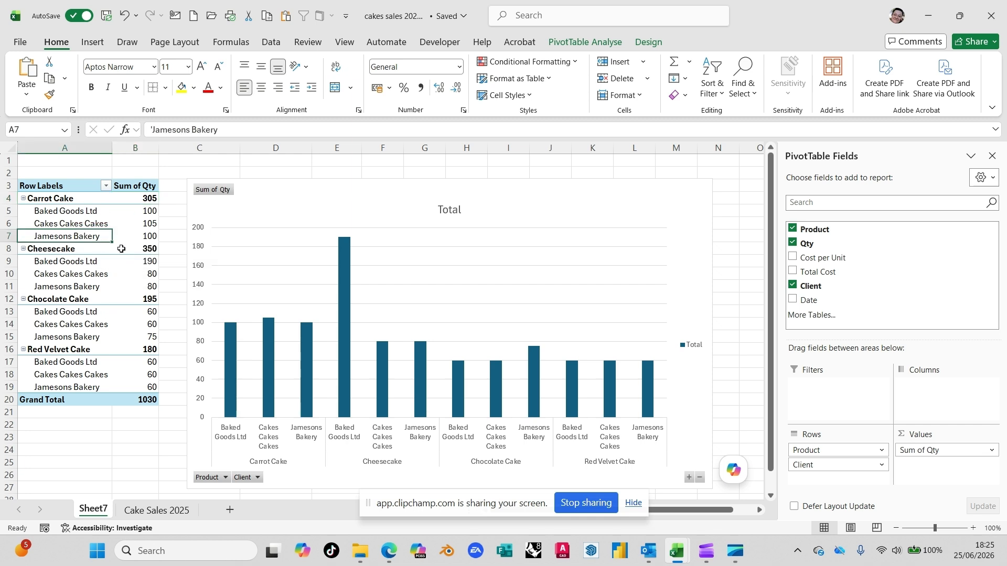
left_click(593, 42)
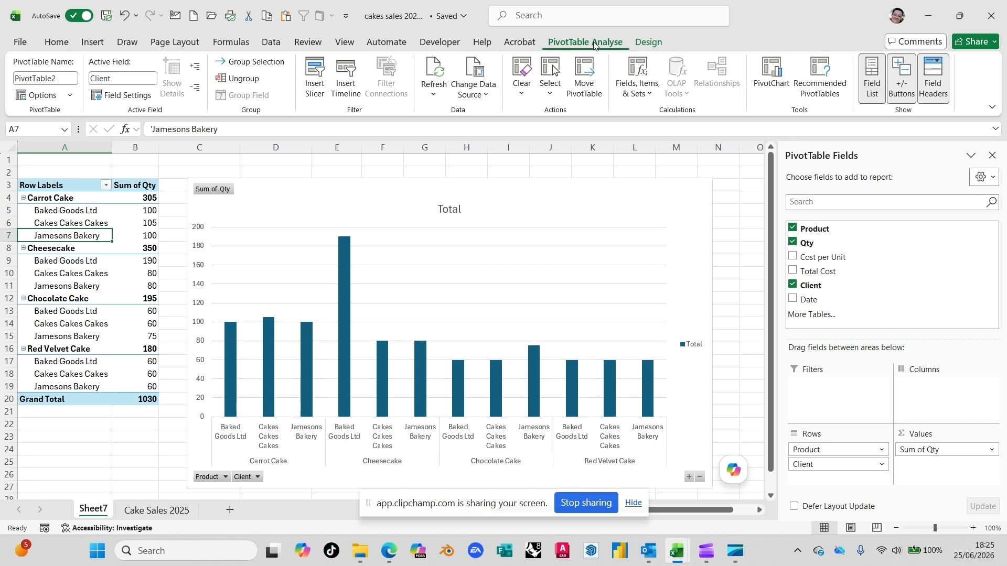
left_click(646, 45)
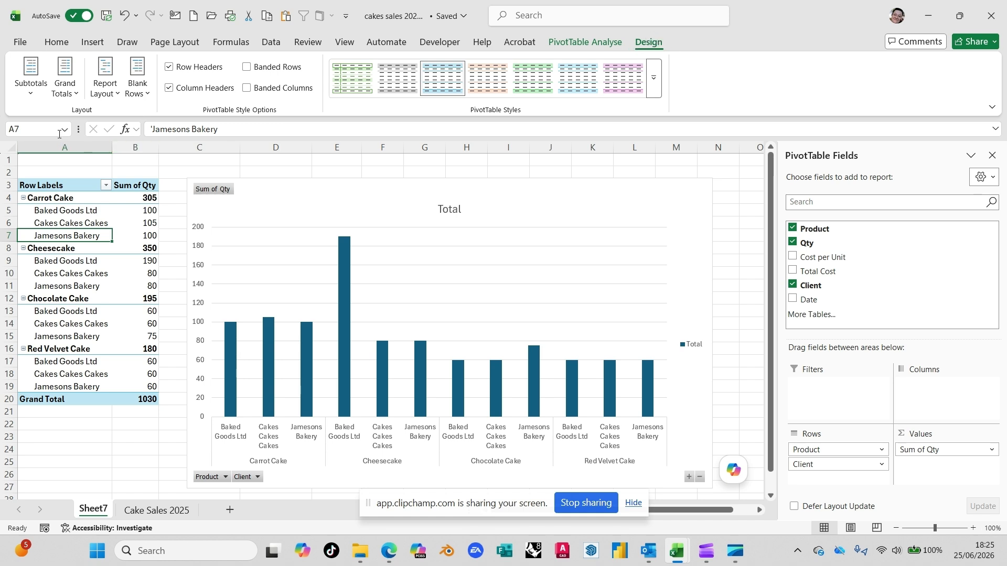
left_click(29, 95)
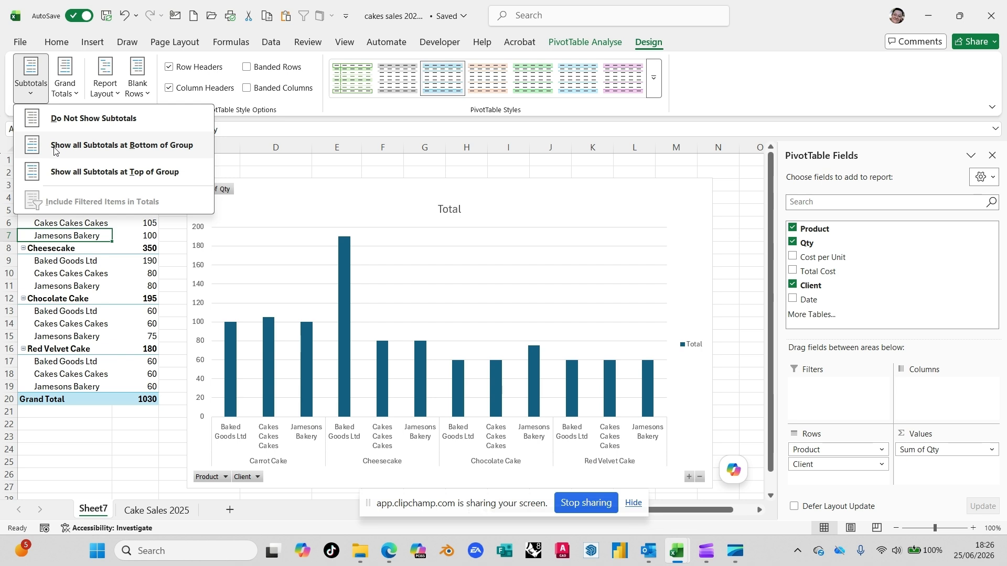
left_click(136, 153)
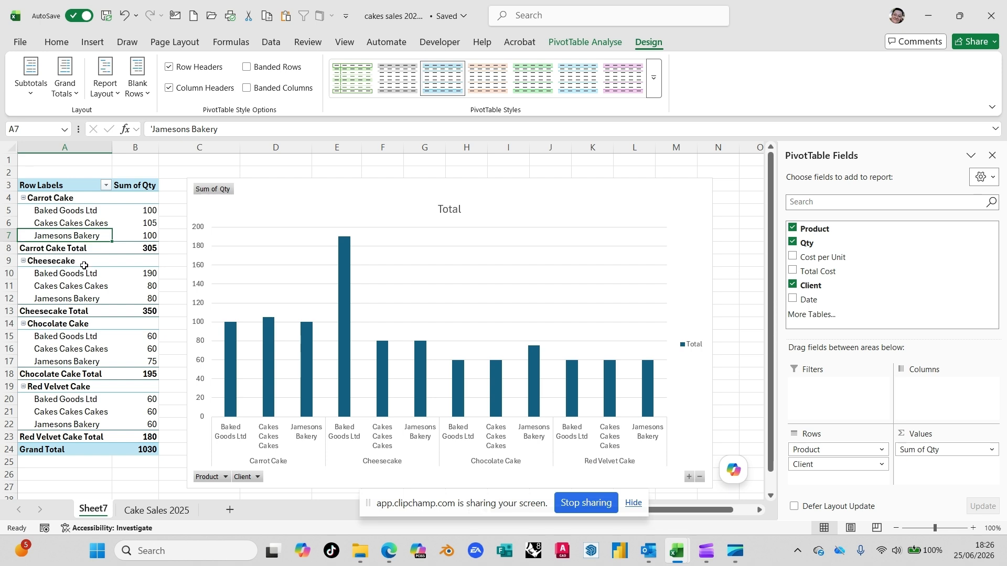
left_click(140, 95)
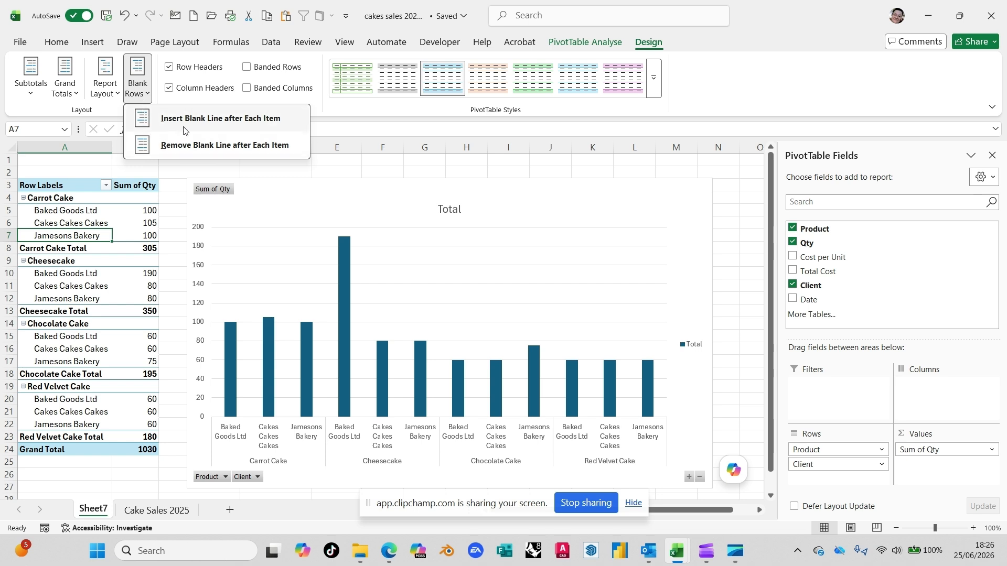
left_click(283, 126)
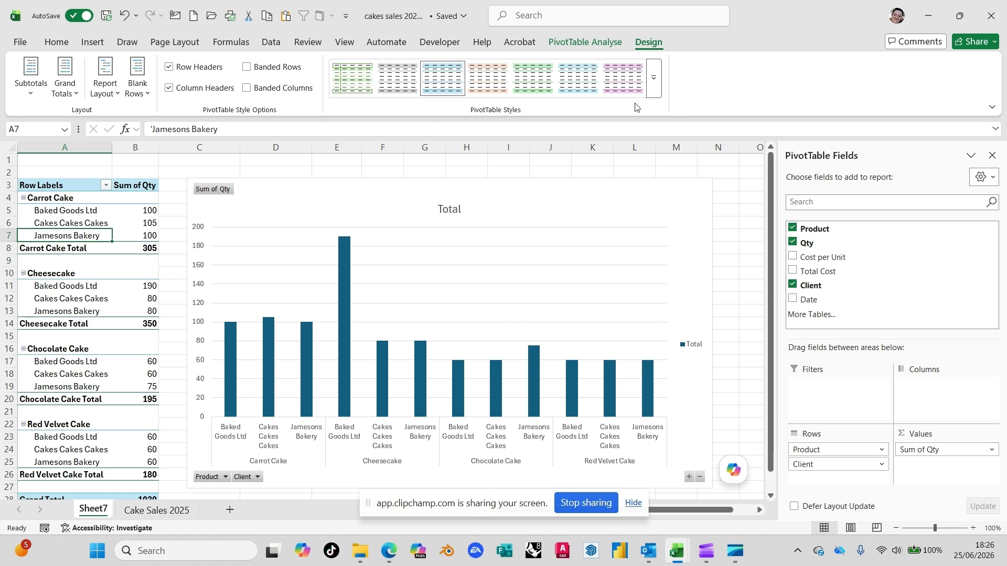
- Apply the purple style from the first row of the Medium group to the PivotTable and check its subtotal rows
left_click(654, 81)
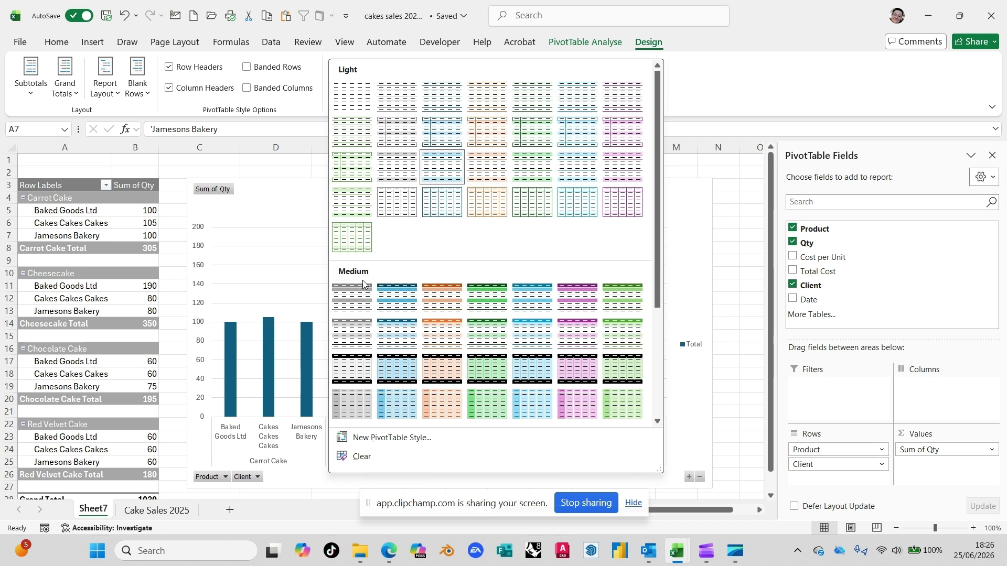
left_click(580, 307)
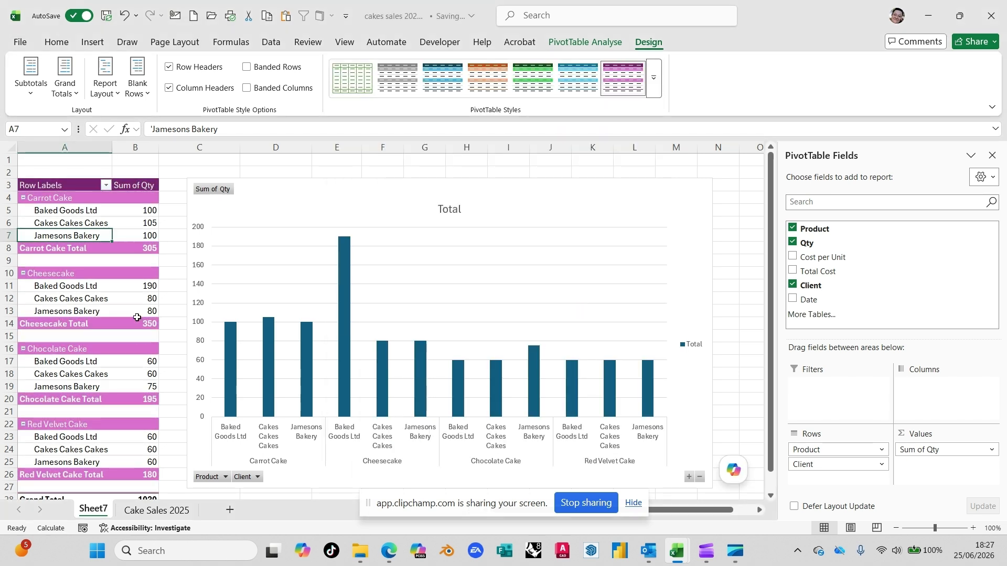
left_click(130, 251)
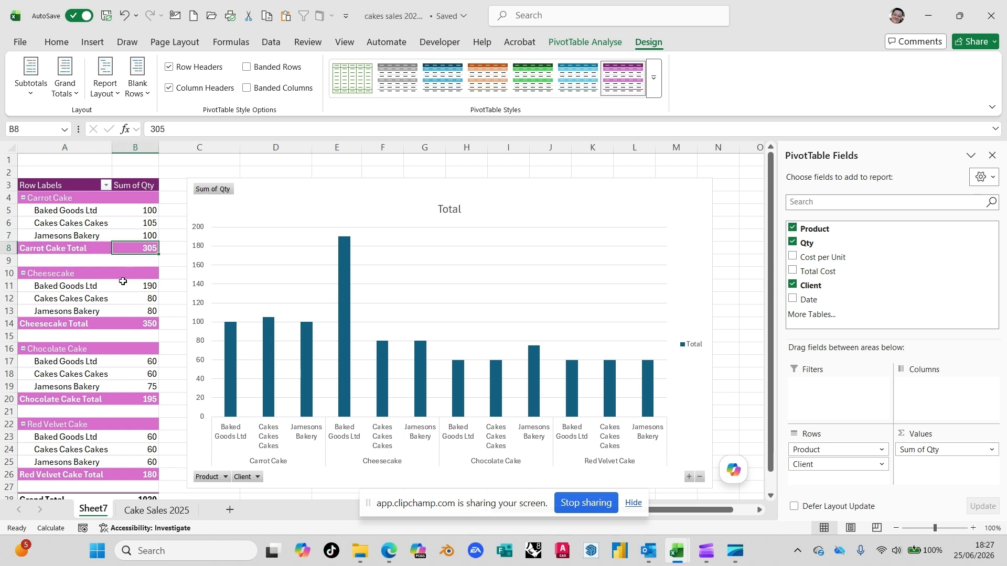
left_click(125, 273)
left_click(121, 325)
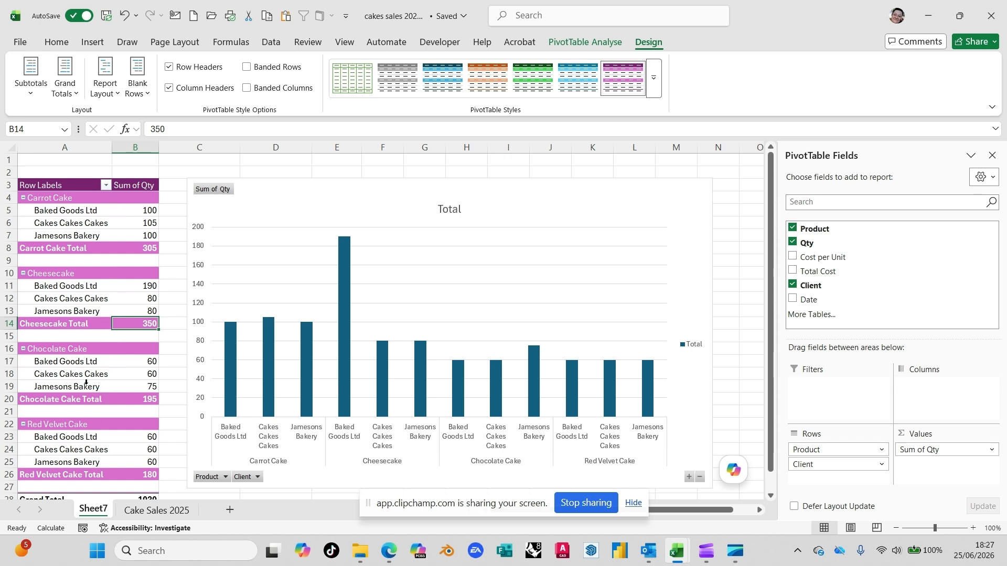
scroll(95, 378, "down", 3)
scroll(94, 378, "up", 3)
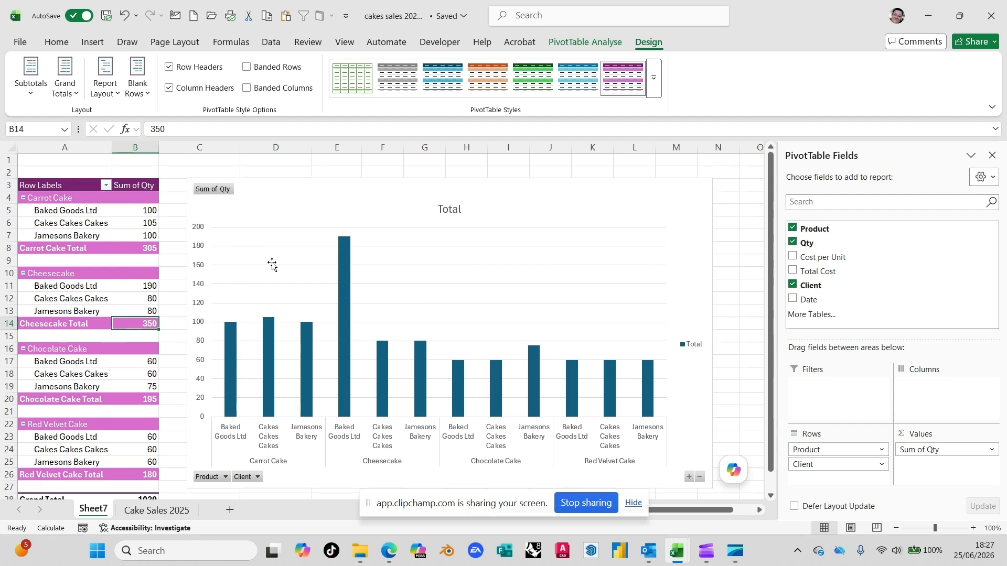
- Select the PivotChart and look through its analysis, design and formatting tools
left_click(272, 215)
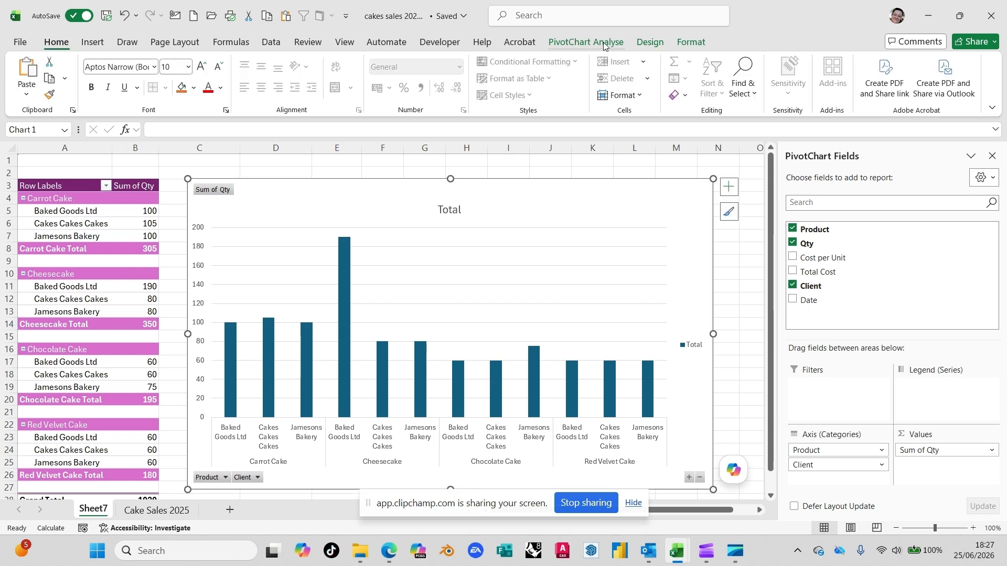
left_click(655, 44)
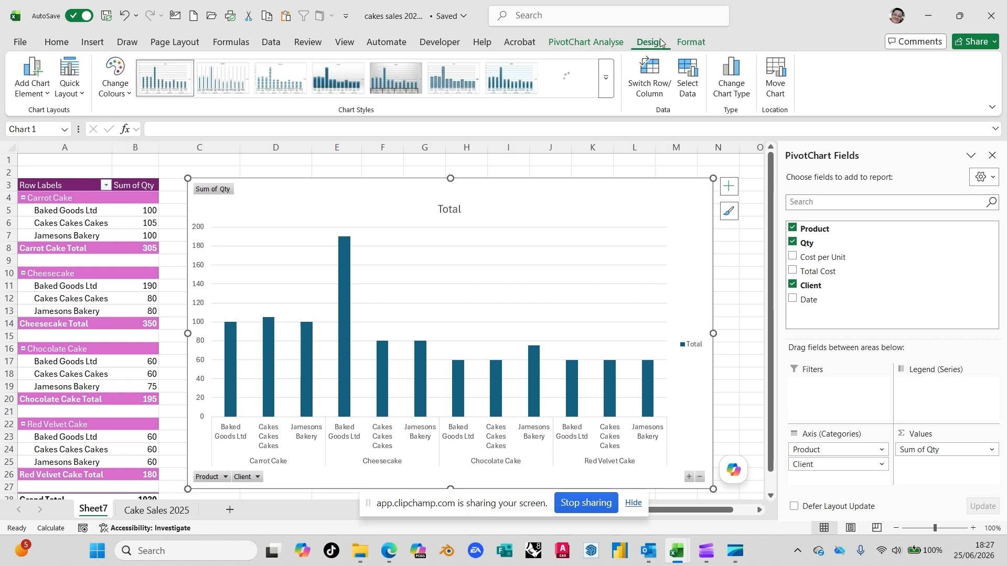
left_click(600, 44)
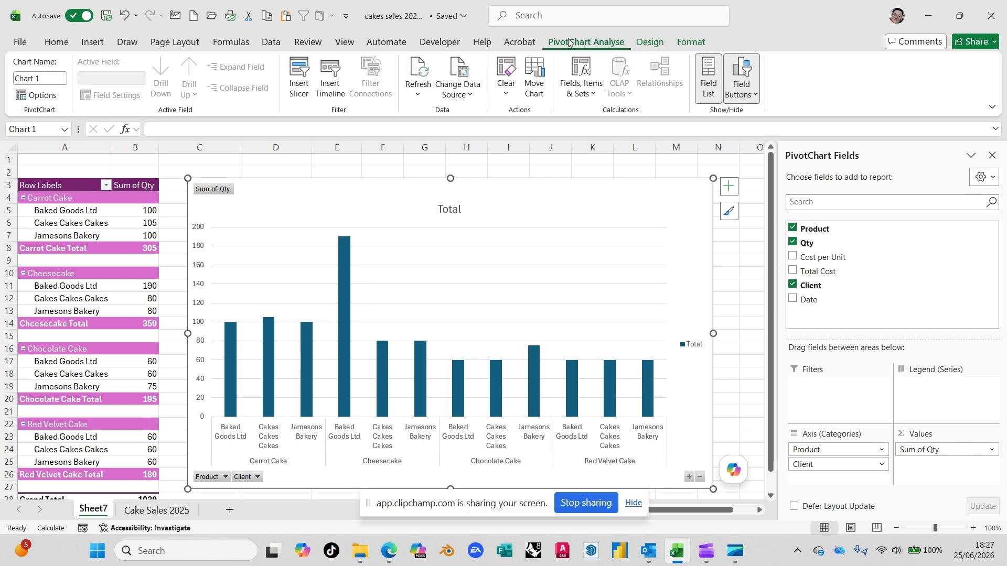
left_click(650, 43)
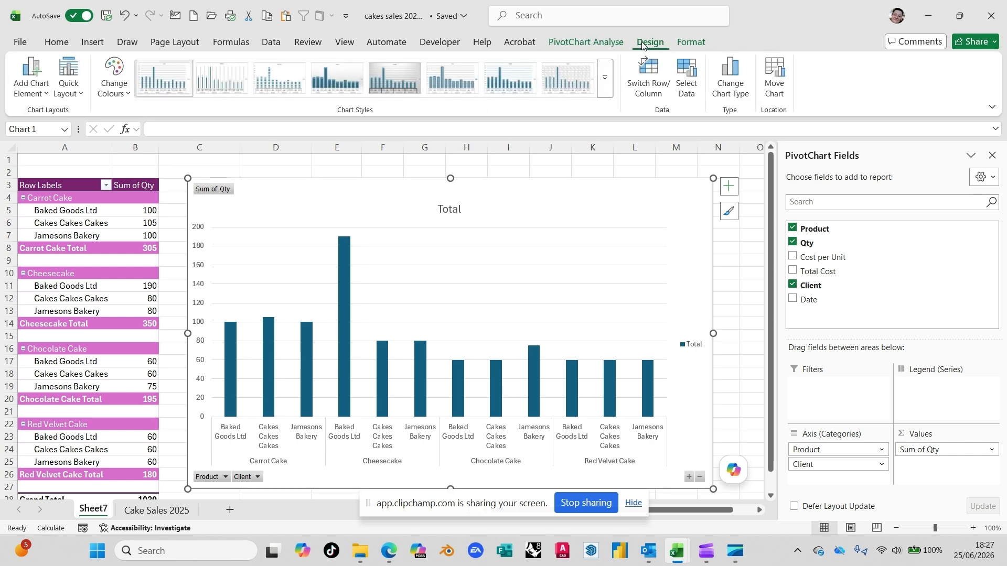
left_click(690, 44)
left_click(650, 43)
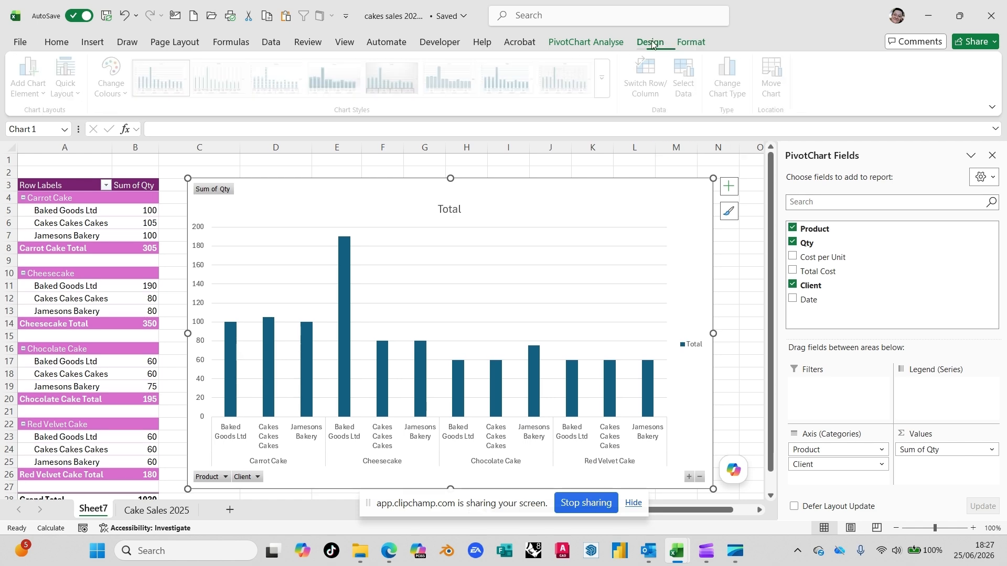
left_click(682, 44)
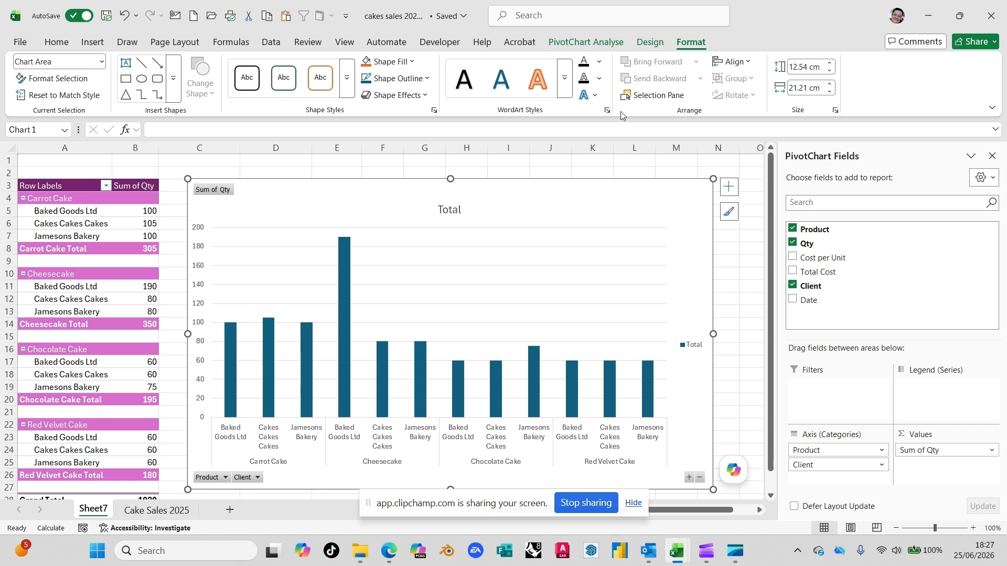
left_click(586, 44)
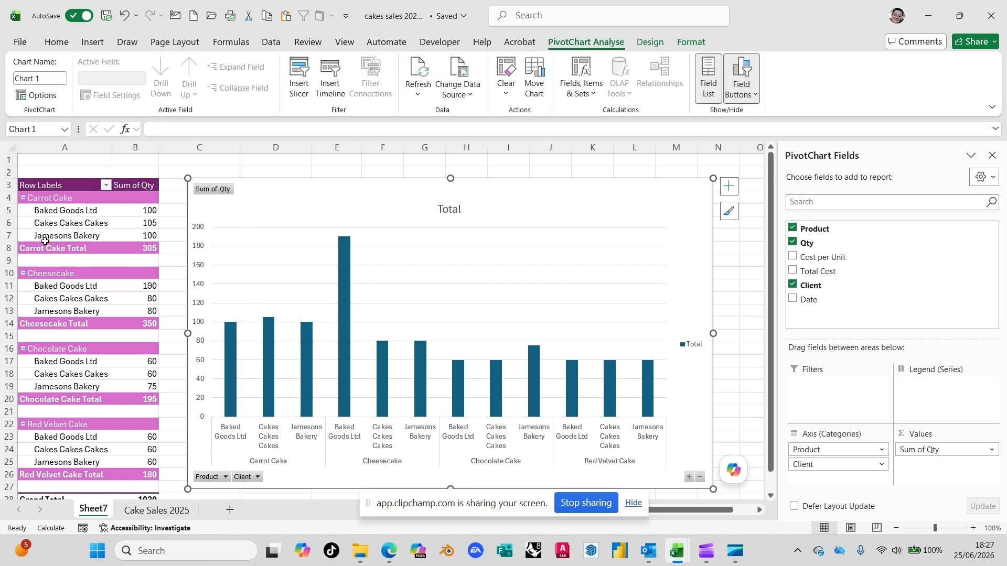
- Change the PivotChart's colours to the purple monochromatic palette and apply chart Style 4
left_click(649, 43)
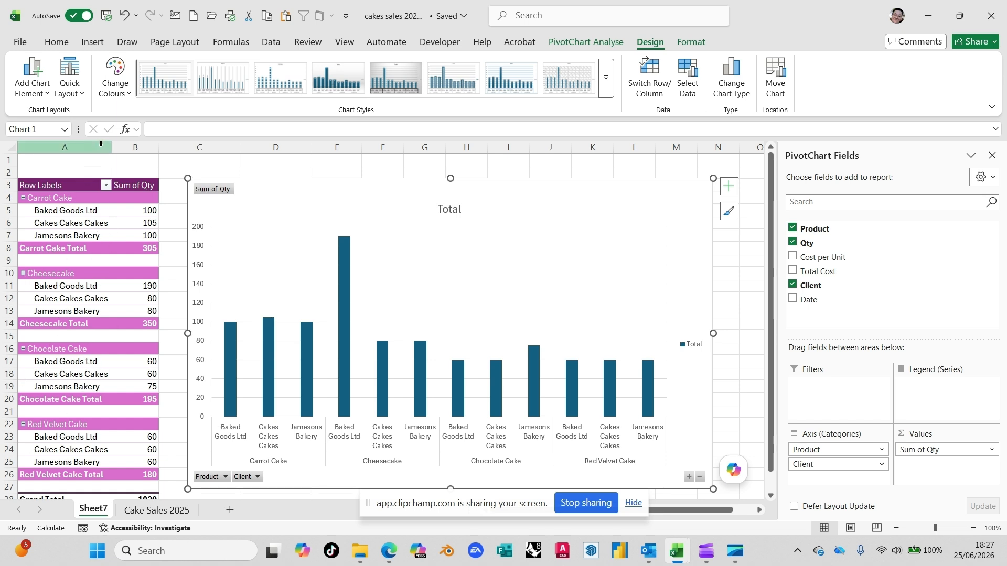
left_click(122, 70)
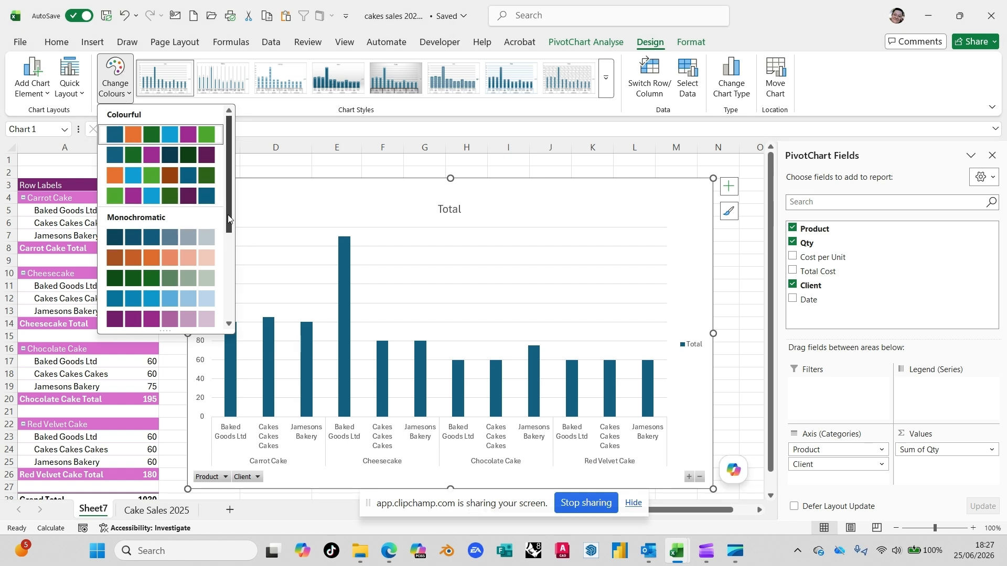
scroll(231, 219, "down", 1)
scroll(231, 219, "down", 2)
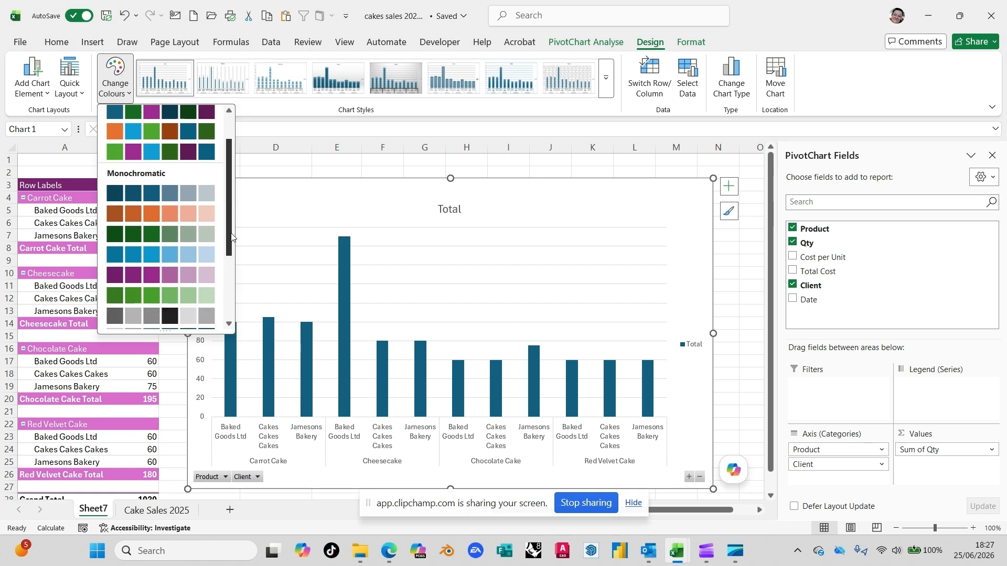
left_click(167, 273)
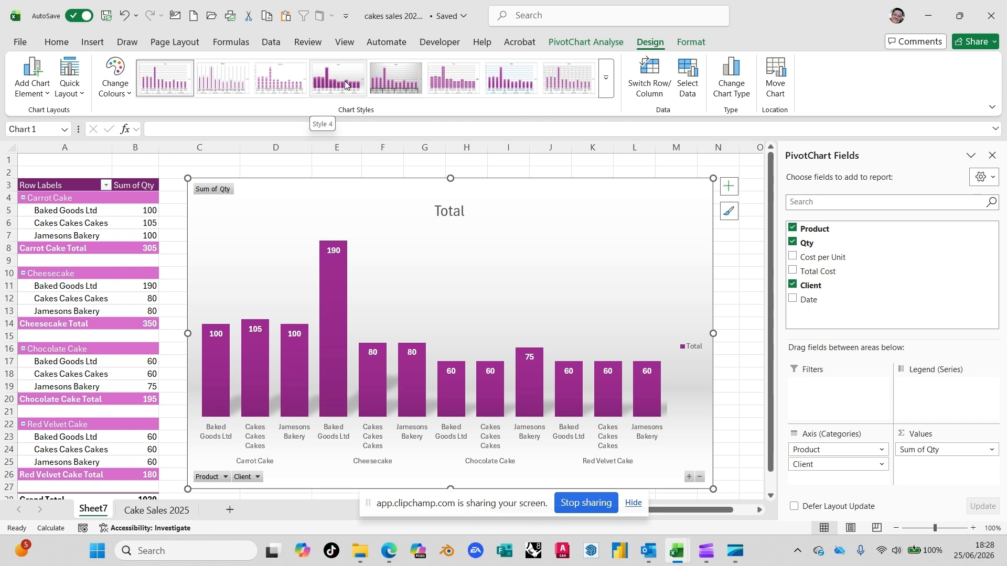
left_click(329, 88)
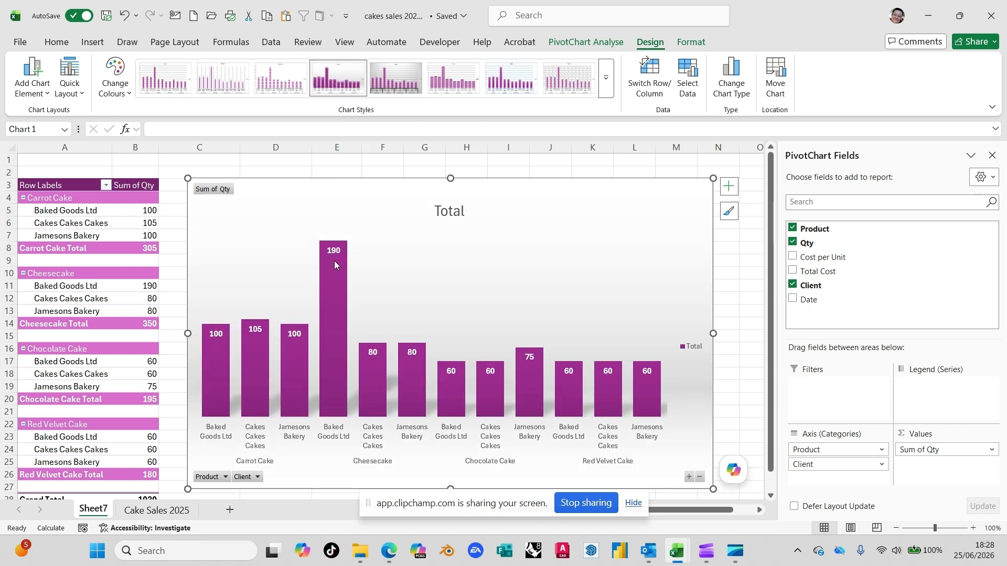